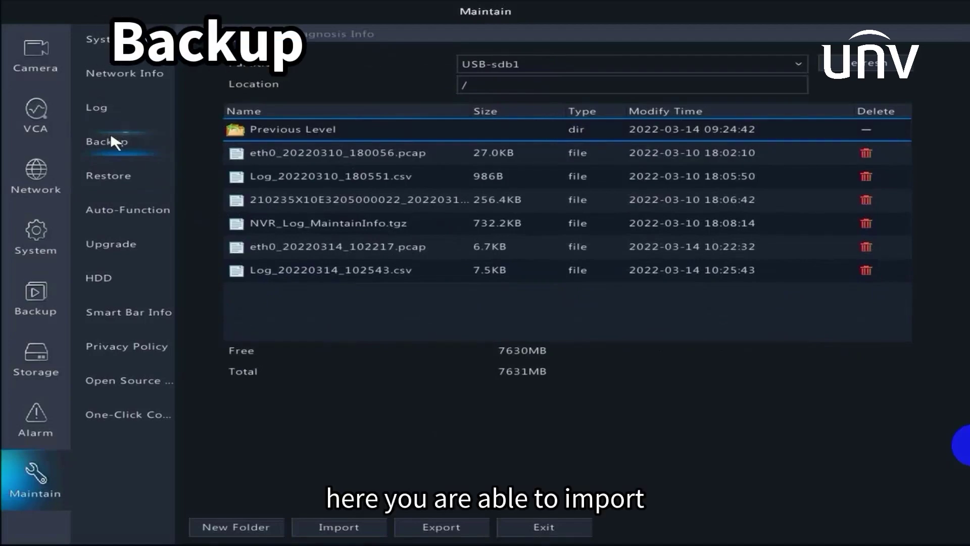
click(442, 529)
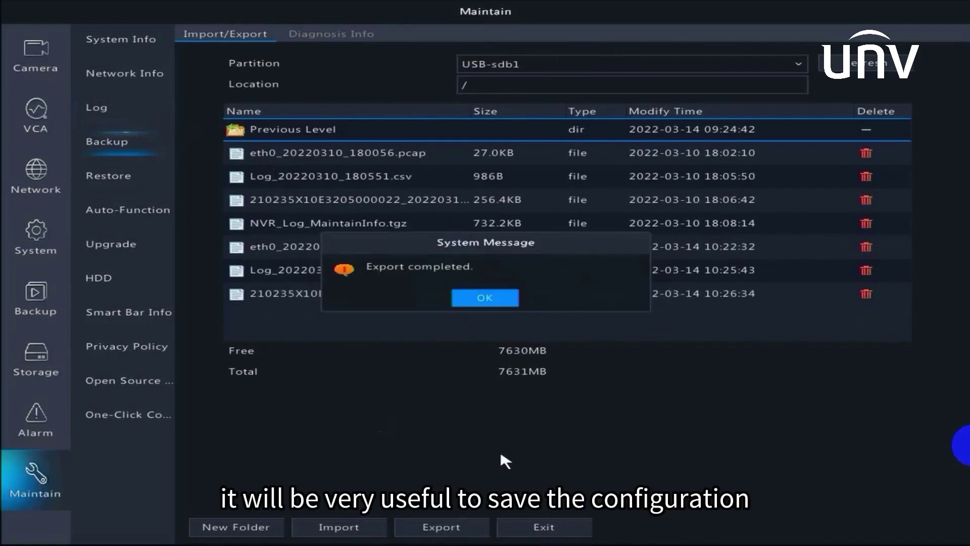
click(458, 298)
click(395, 294)
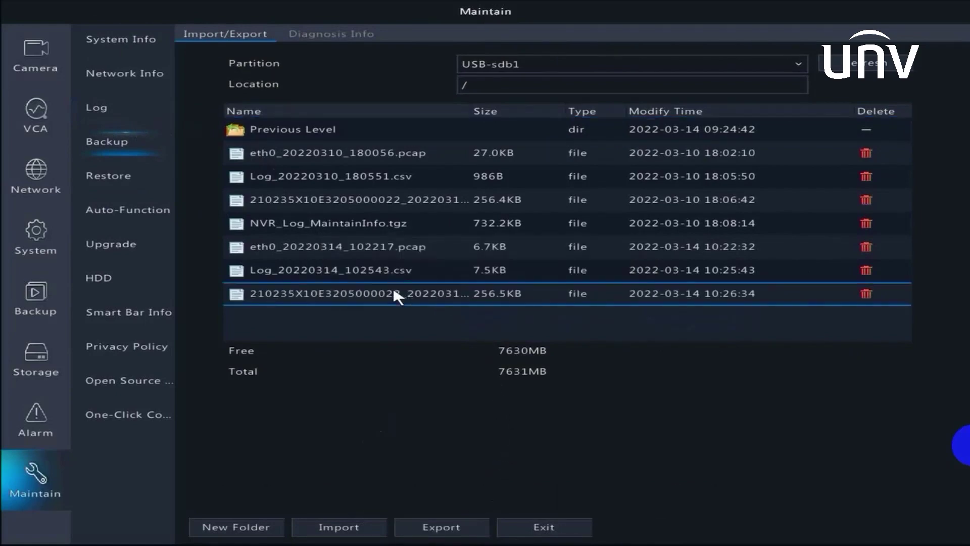
Back up the current diagnosis info to the USB-sdb1 root as NVR_Log_MaintainInfo.tgz
click(335, 36)
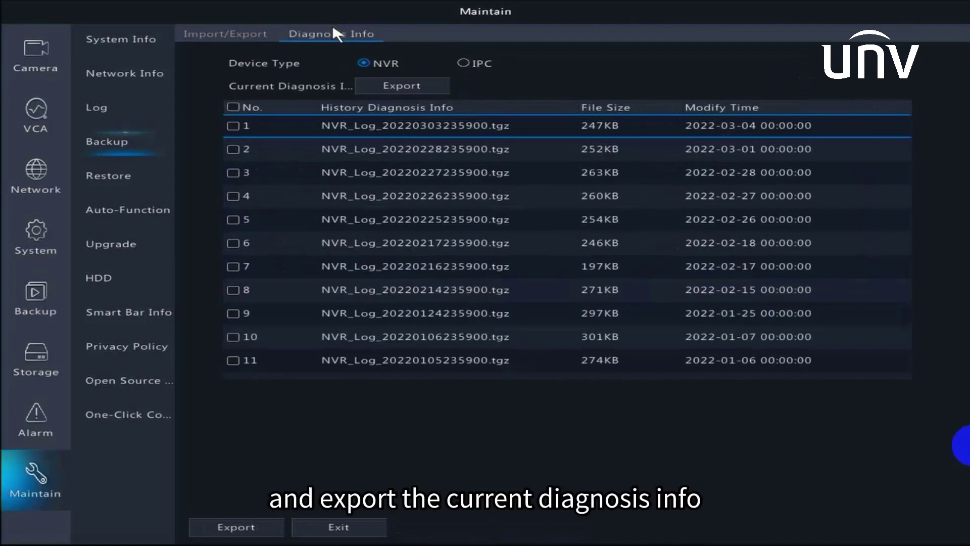
click(233, 126)
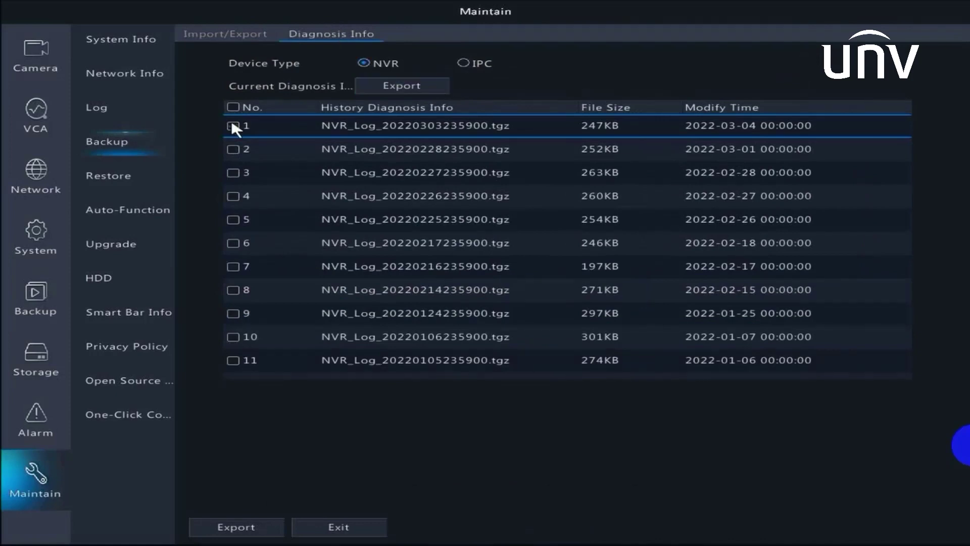
click(393, 86)
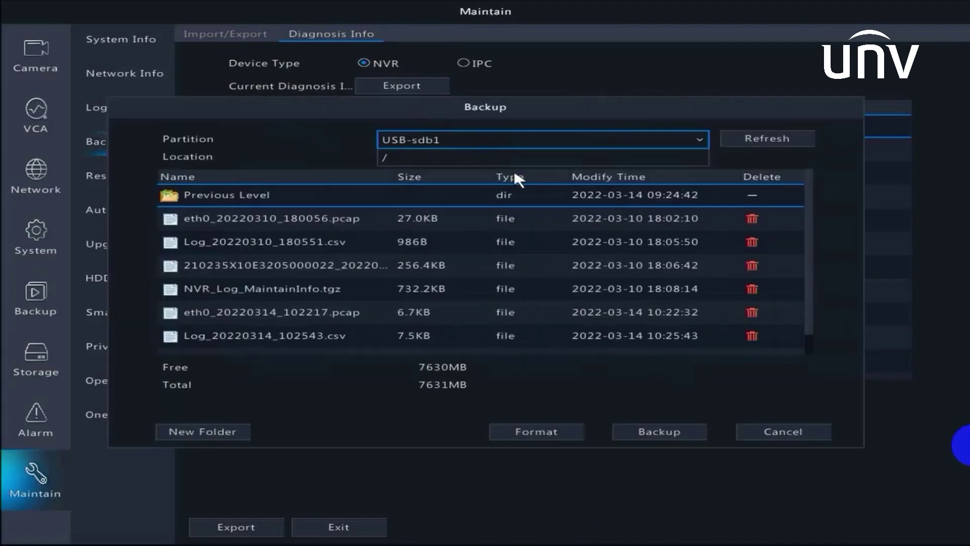
click(659, 432)
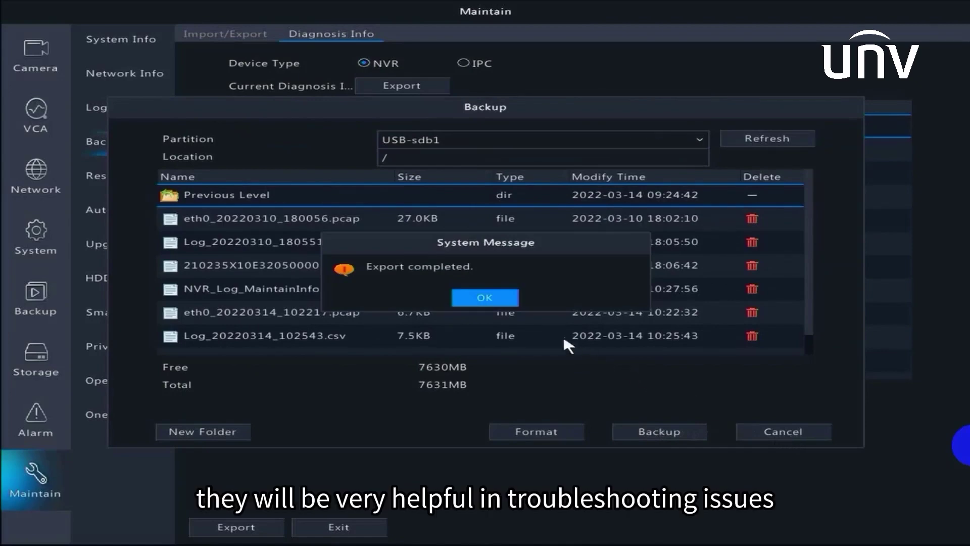
click(481, 299)
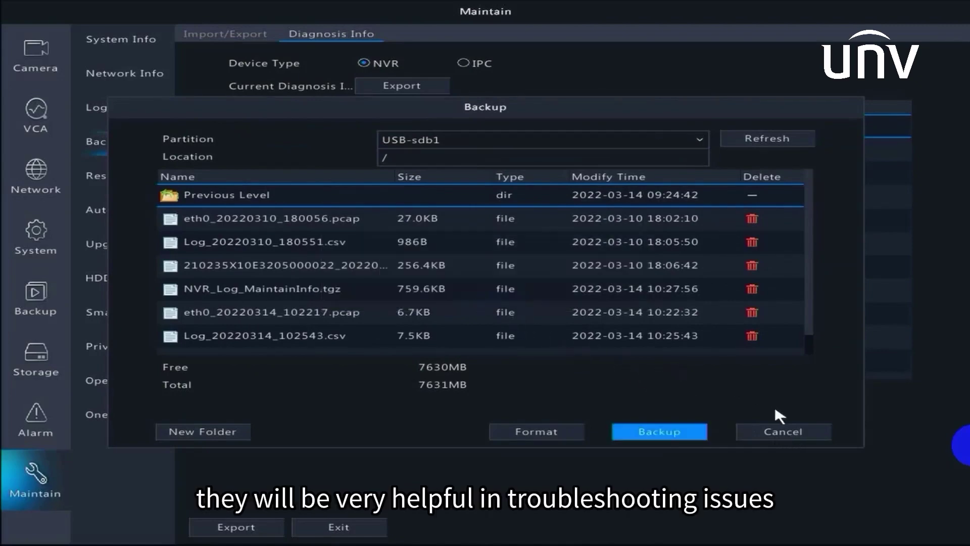
click(781, 435)
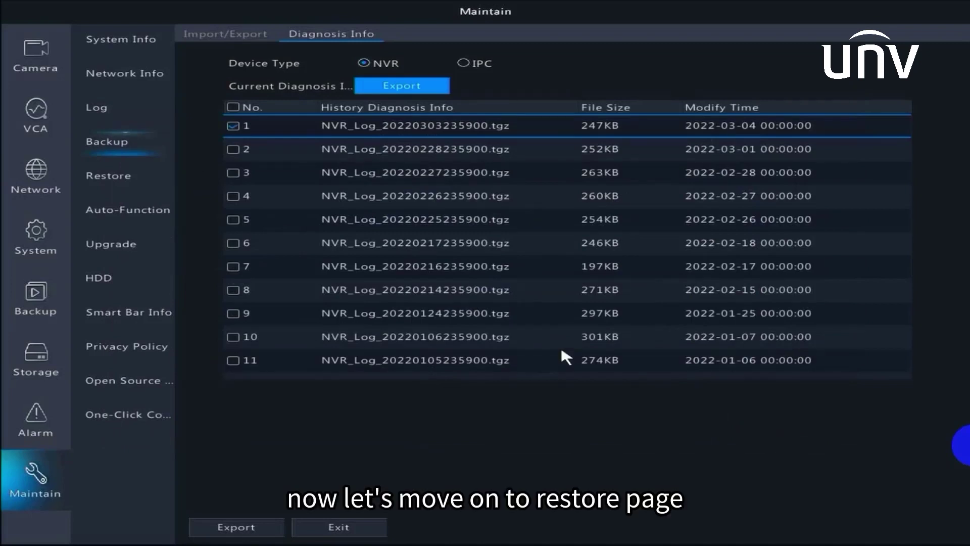
Show the Maintain Restore page with its Default and Factory Default options
click(114, 181)
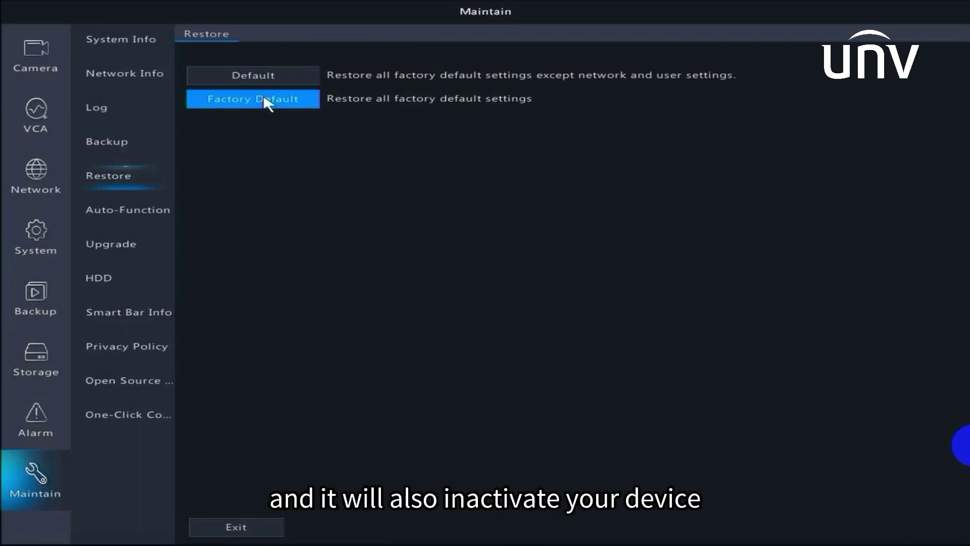
Set Auto-Restart to every Friday at 02:00 and keep Auto-Delete File(s) on Never
click(139, 215)
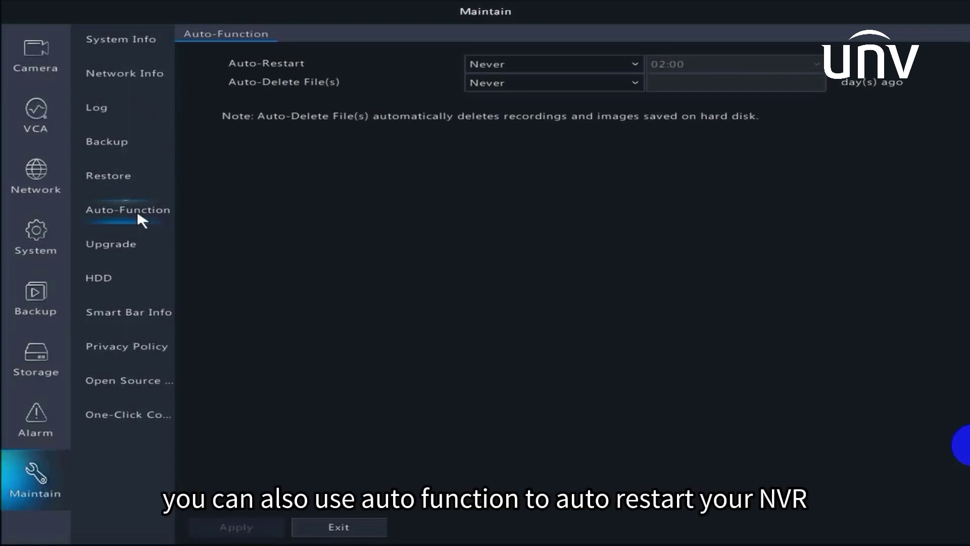
click(568, 63)
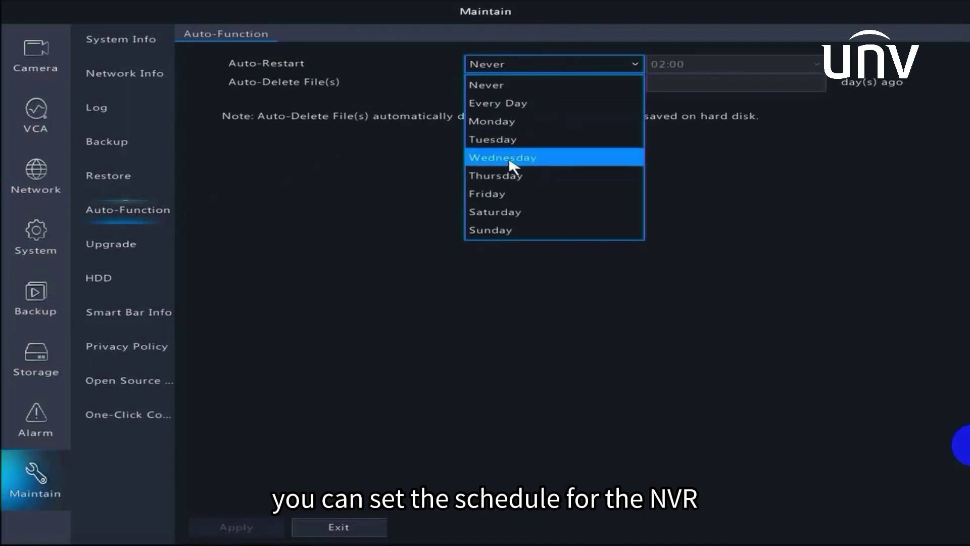
click(492, 194)
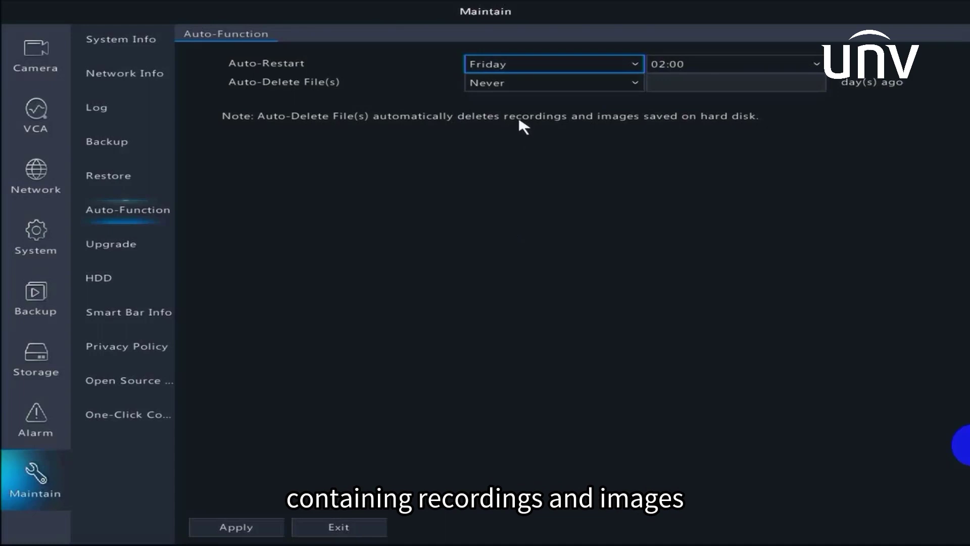
click(519, 84)
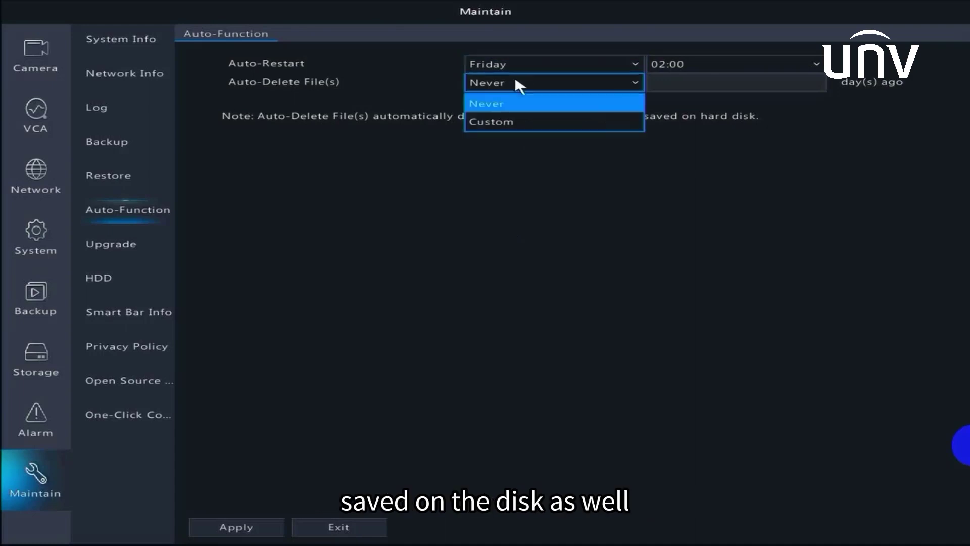
click(313, 162)
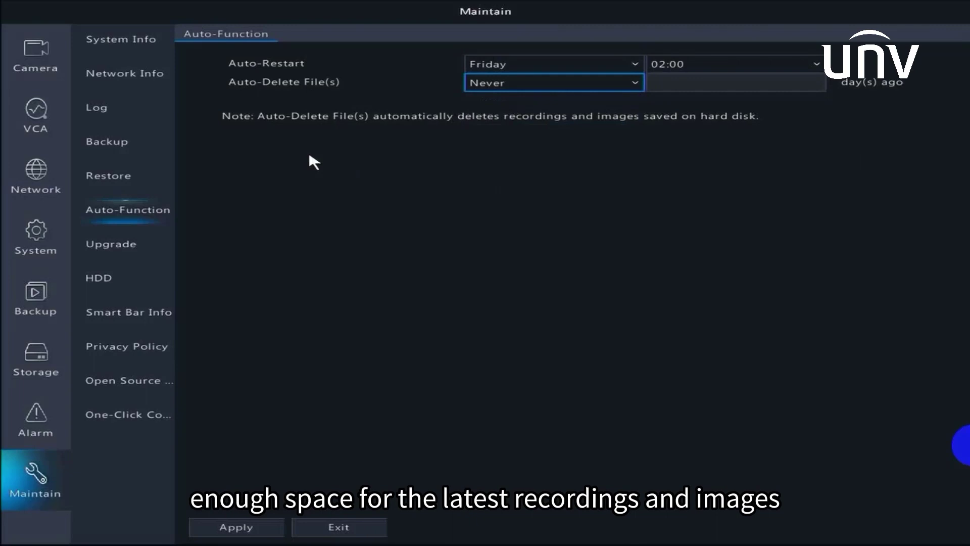
Run a Cloud Check for Update against current version NVR-B3303.31.27.211105 on the Upgrade page
click(111, 247)
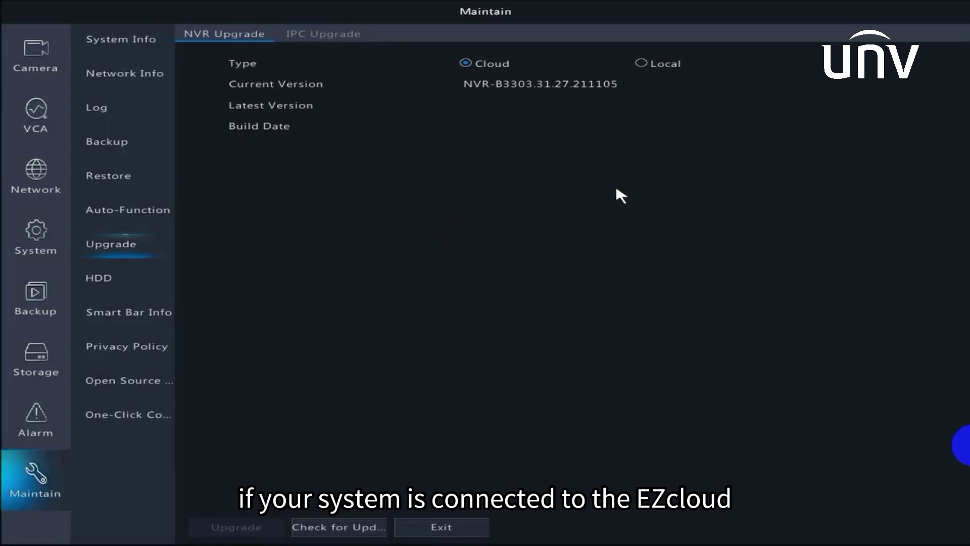
click(353, 526)
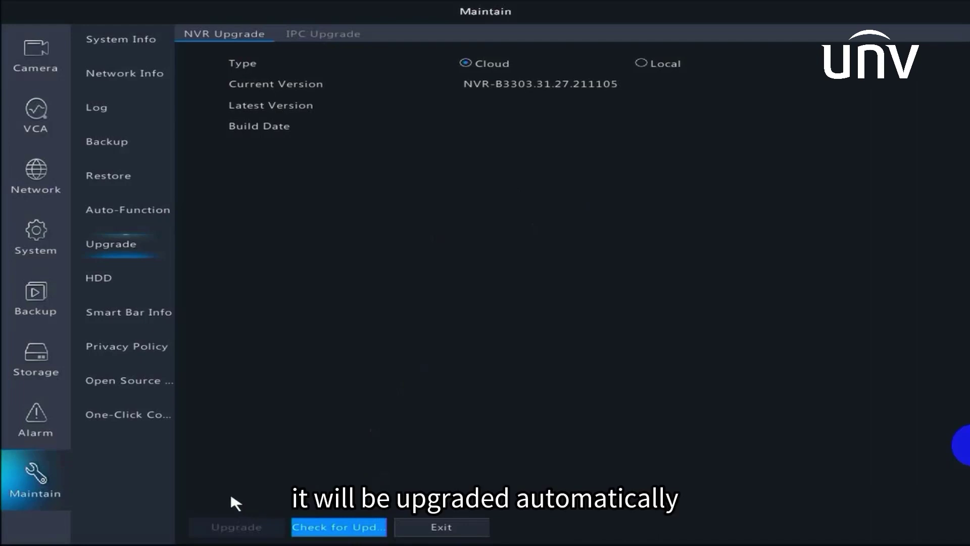
Switch the NVR upgrade type to Local to list the USB-sdb1 root files
click(641, 64)
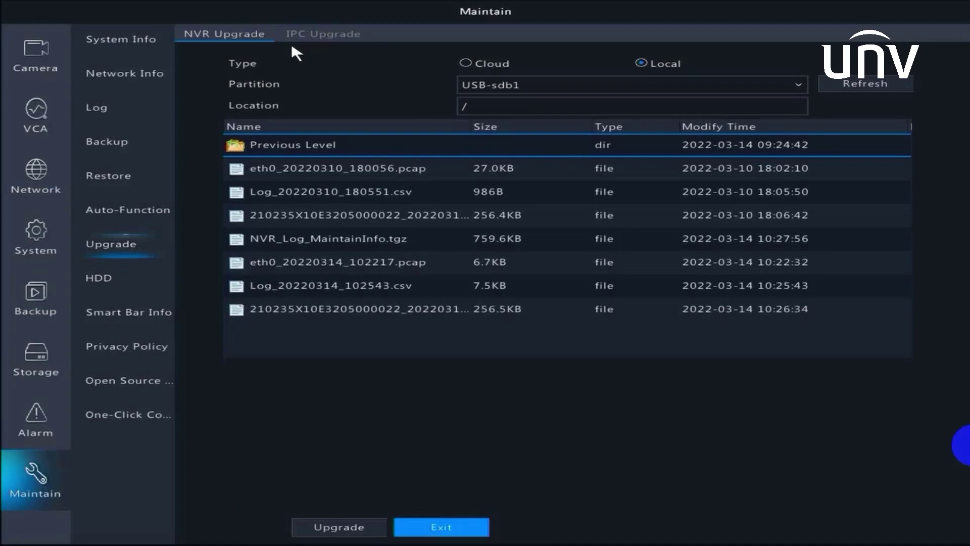
View the camera list under the IPC Upgrade tab
click(320, 41)
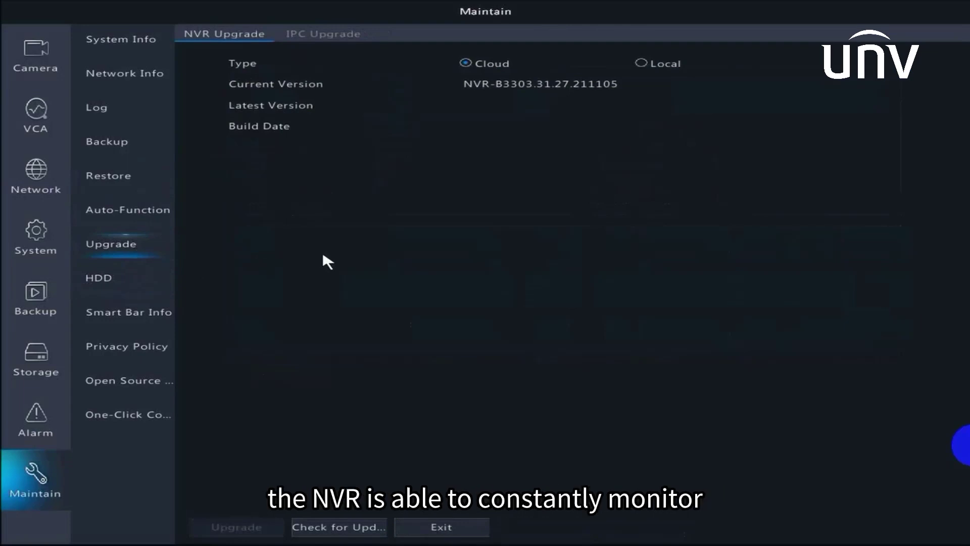
Start a Short S.M.A.R.T. test on the Slot1 TOSHIBA disk and scroll its attribute table
click(125, 285)
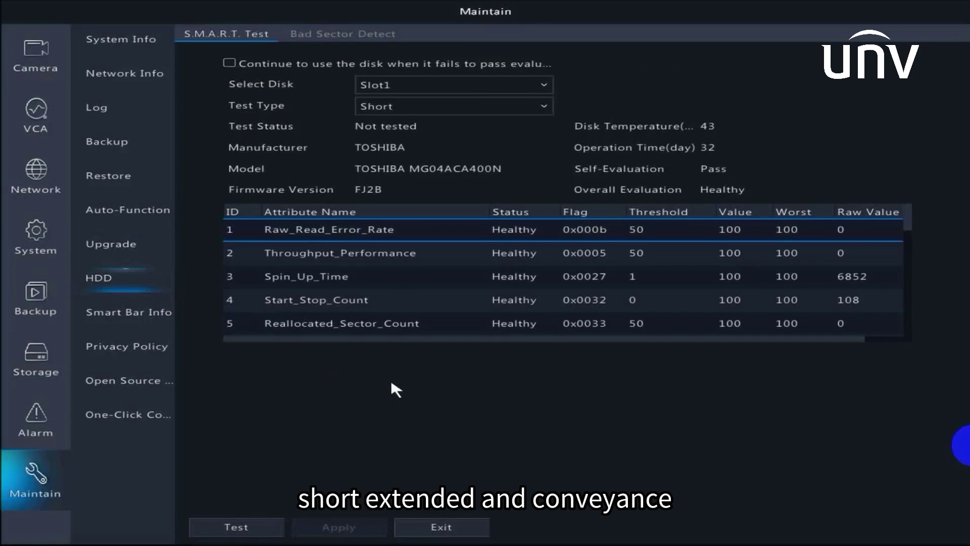
click(419, 108)
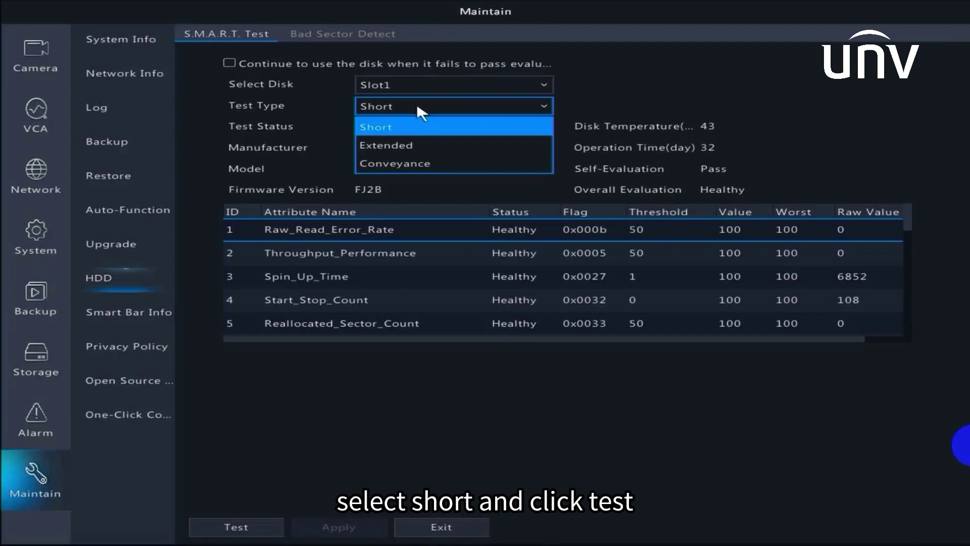
click(396, 132)
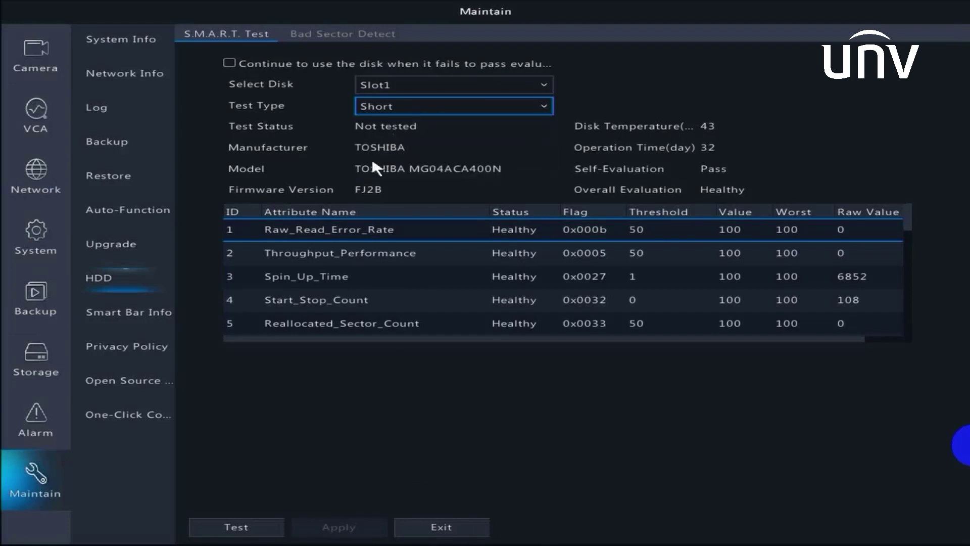
click(237, 528)
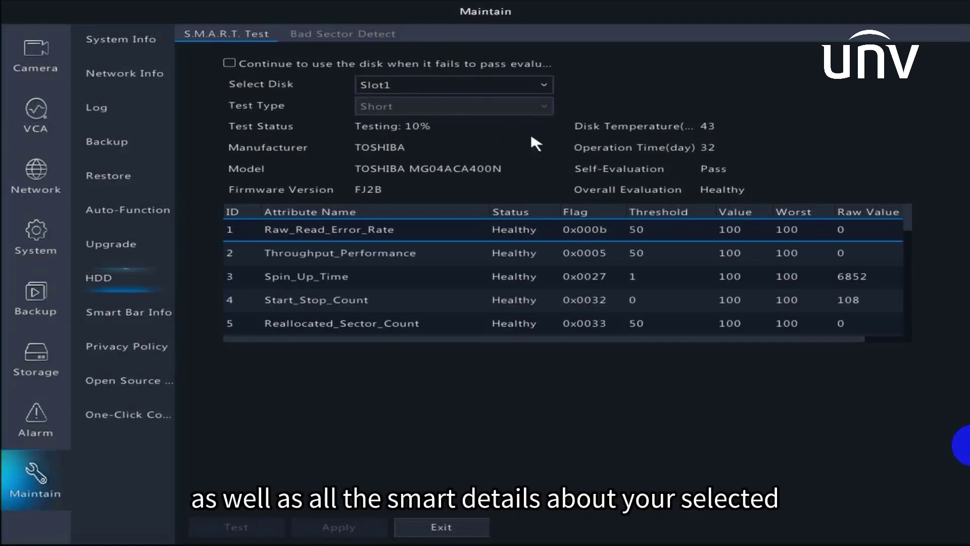
scroll(912, 233, down, 3)
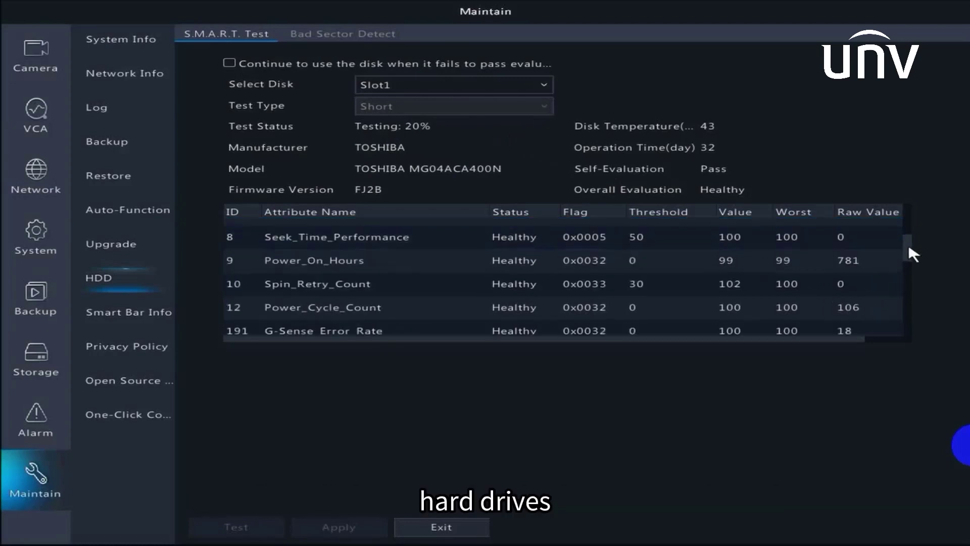
drag(906, 270, 906, 274)
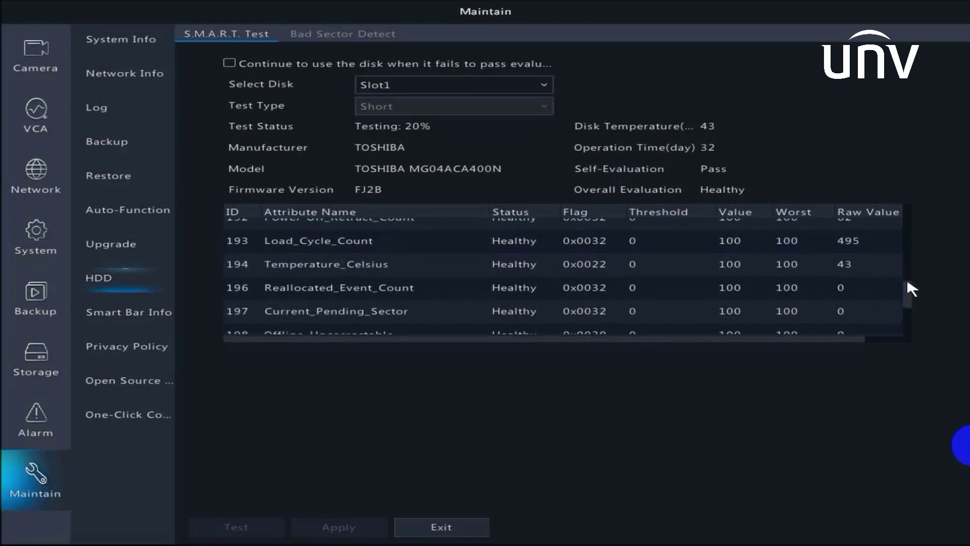
scroll(908, 285, down, 2)
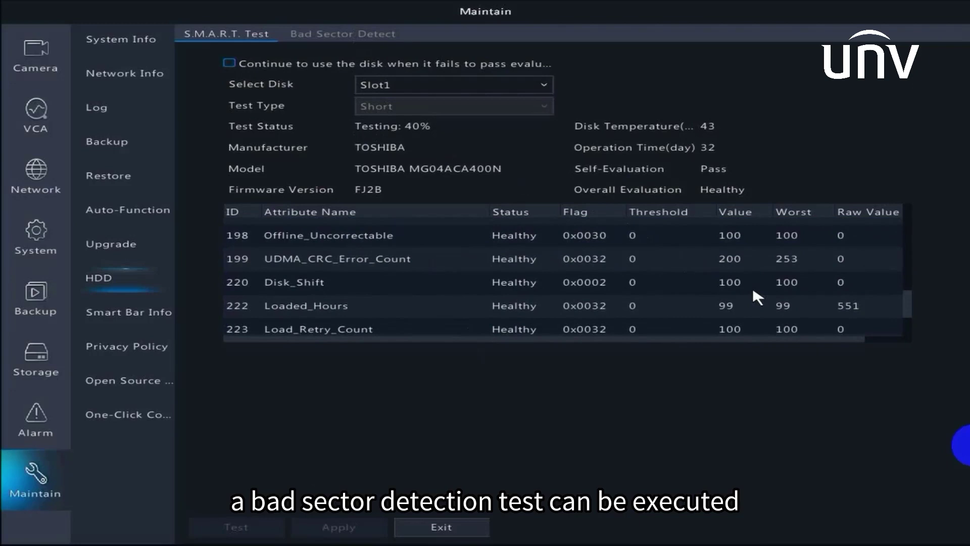
Run Key Area bad sector detection on Slot1, finishing with all blocks normal and 0 errors
click(332, 33)
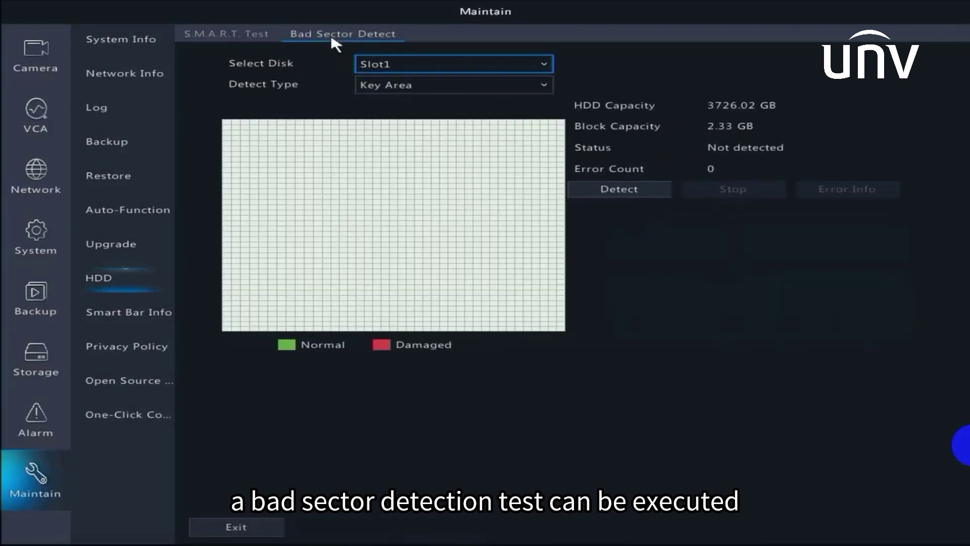
click(506, 93)
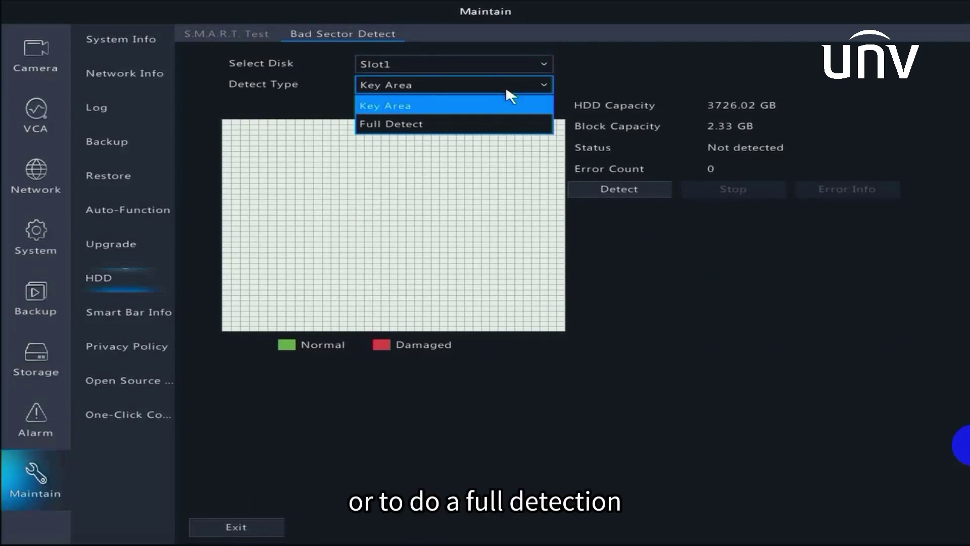
click(633, 78)
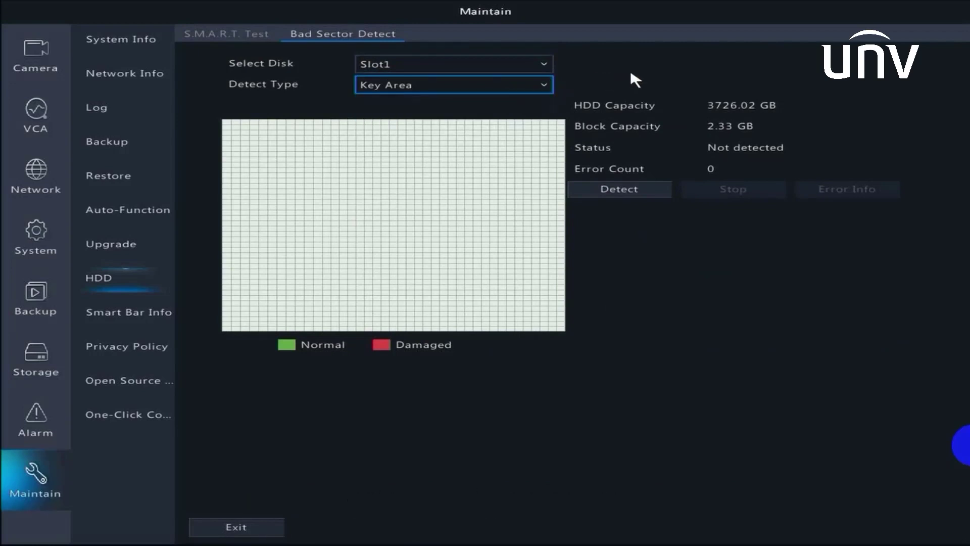
click(589, 190)
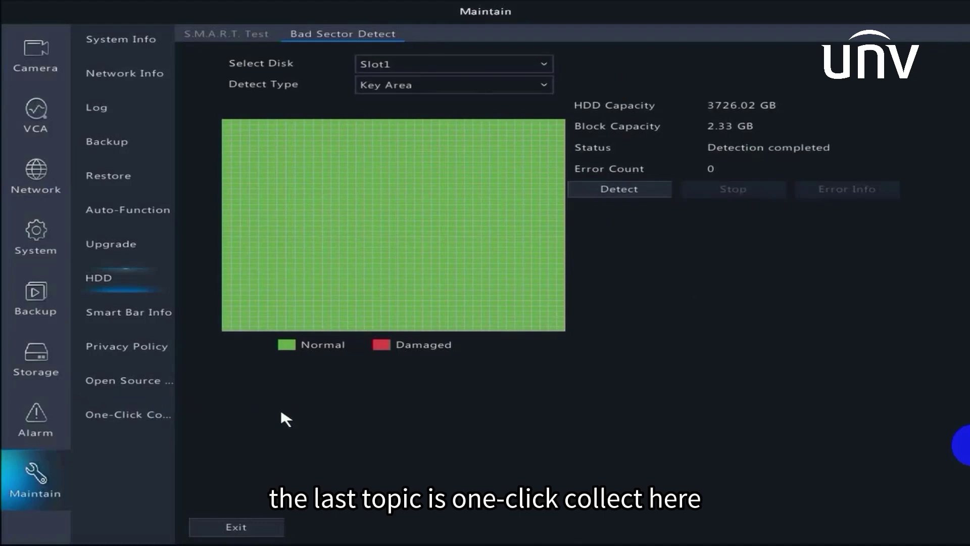
Export One-Click collected diagnosis info for all IPCs over 3 days to the USB-sdb1 root
click(135, 413)
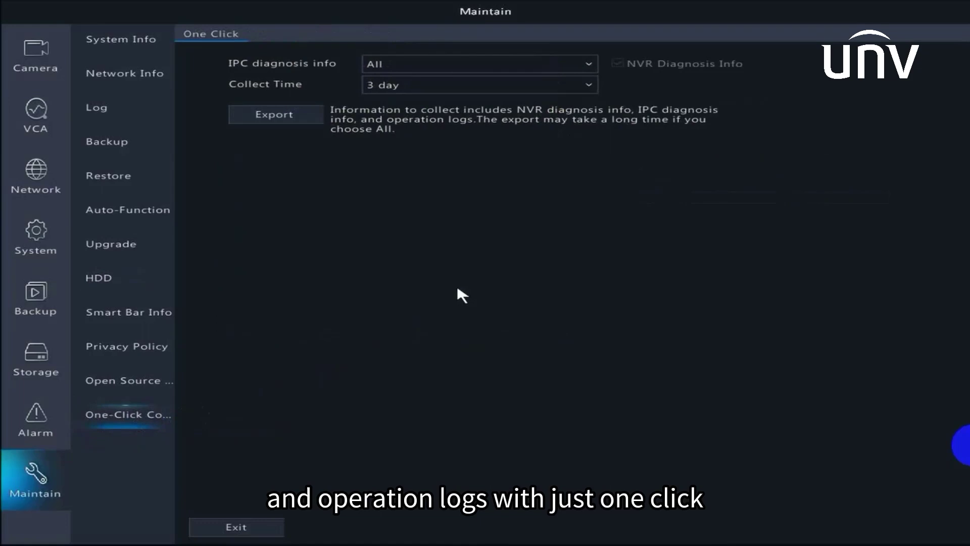
click(256, 125)
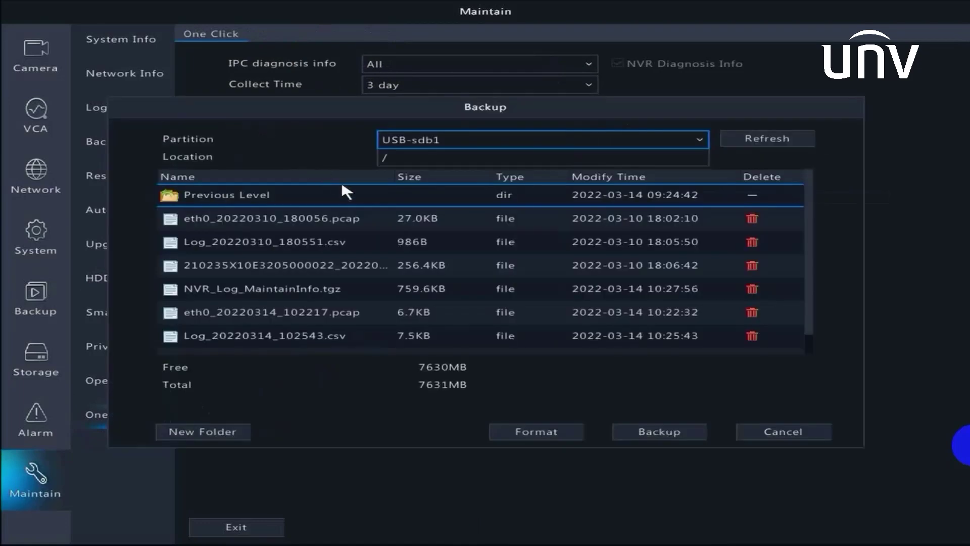
click(677, 438)
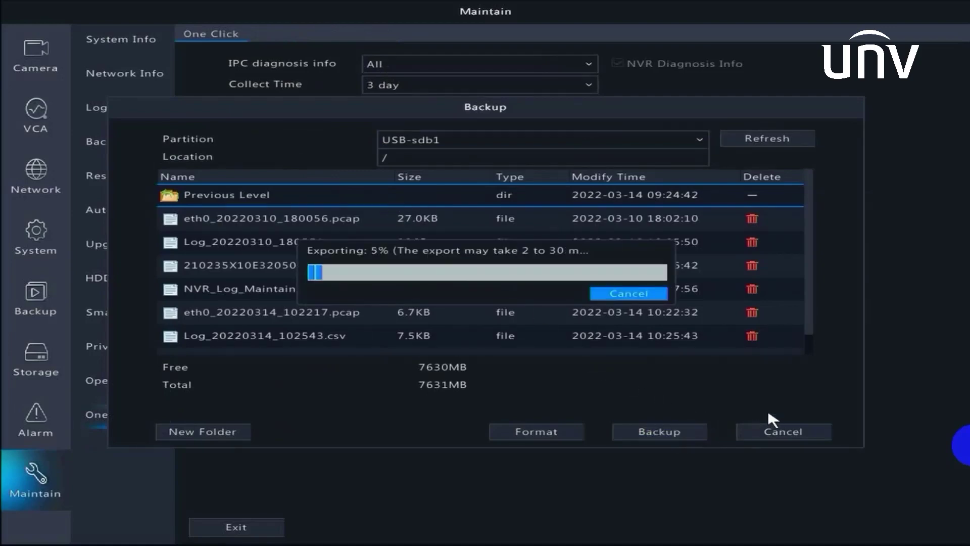